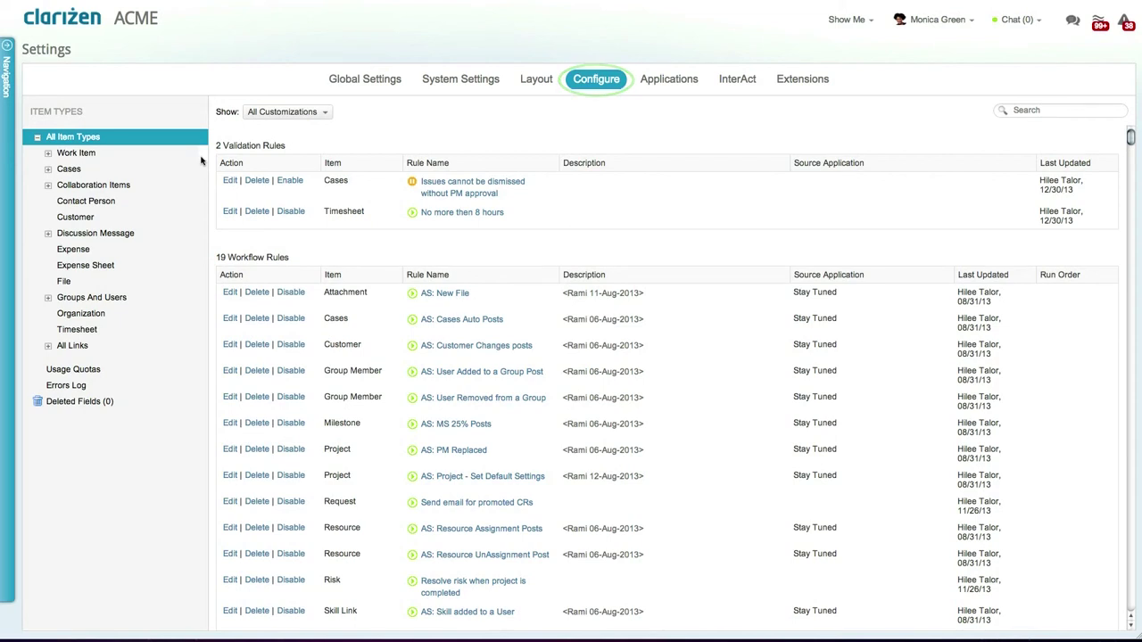
Start a new formula-based Text custom field for Work Items.
click(77, 154)
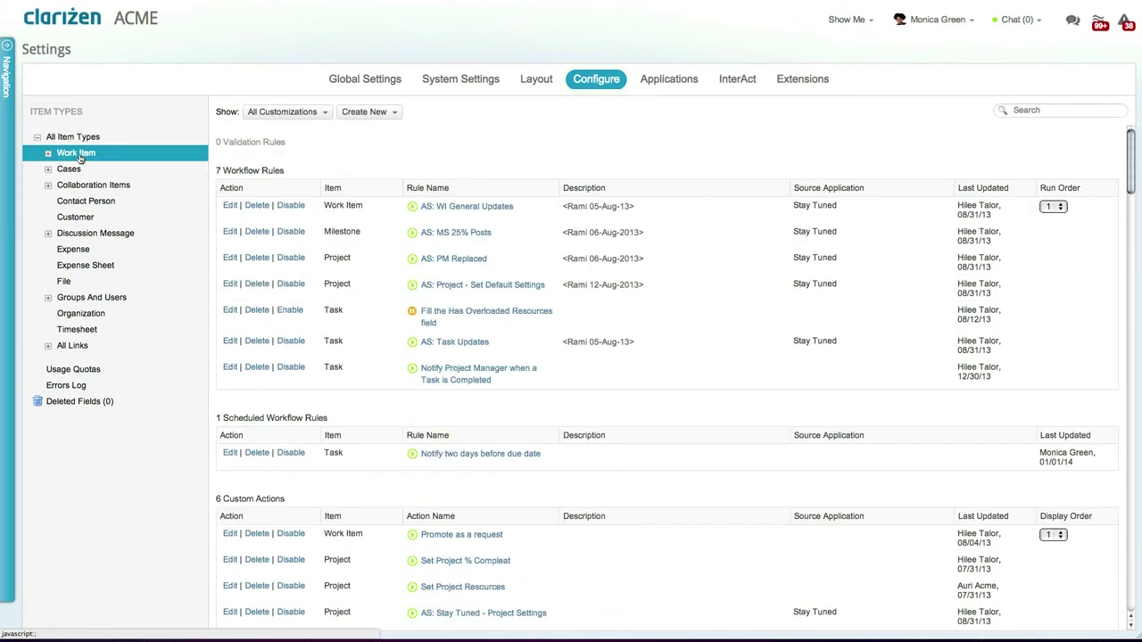
click(364, 116)
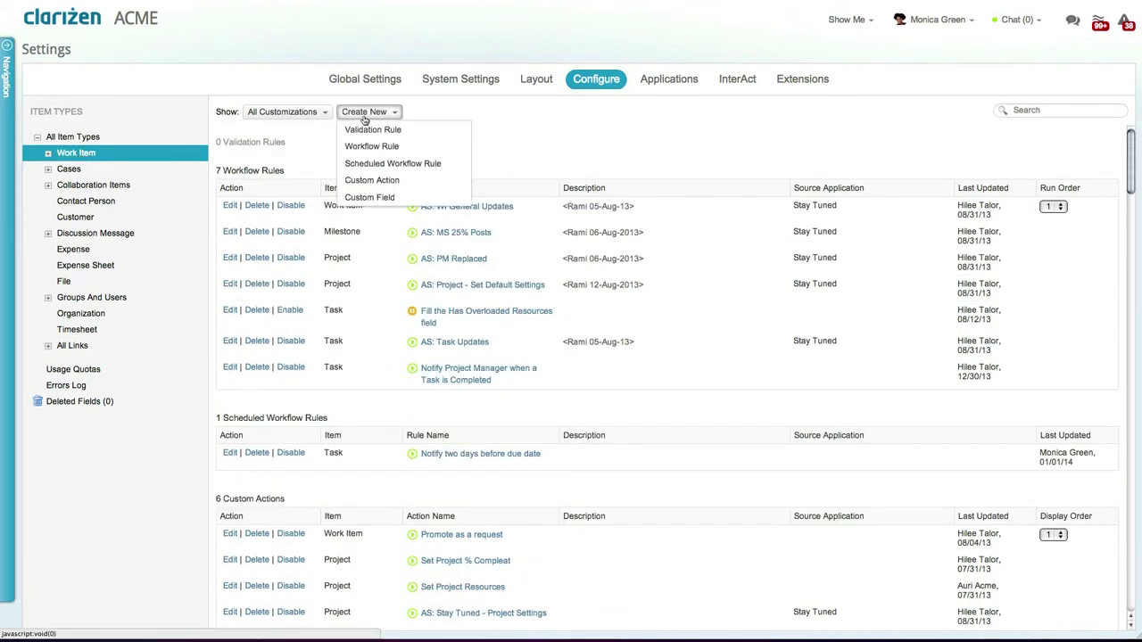
click(390, 198)
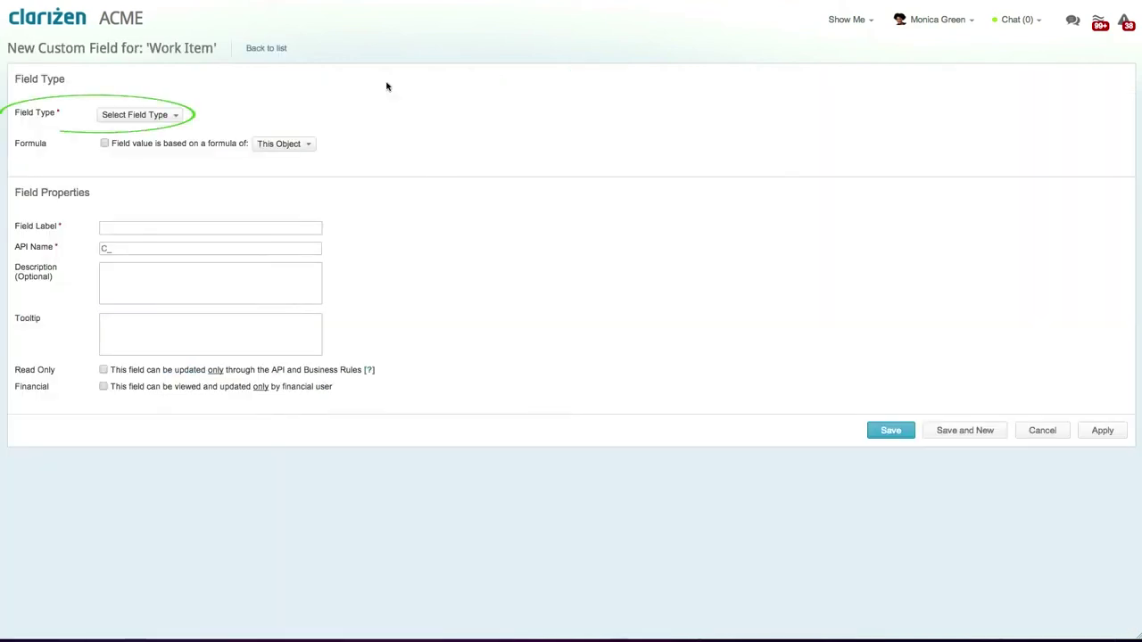
click(154, 117)
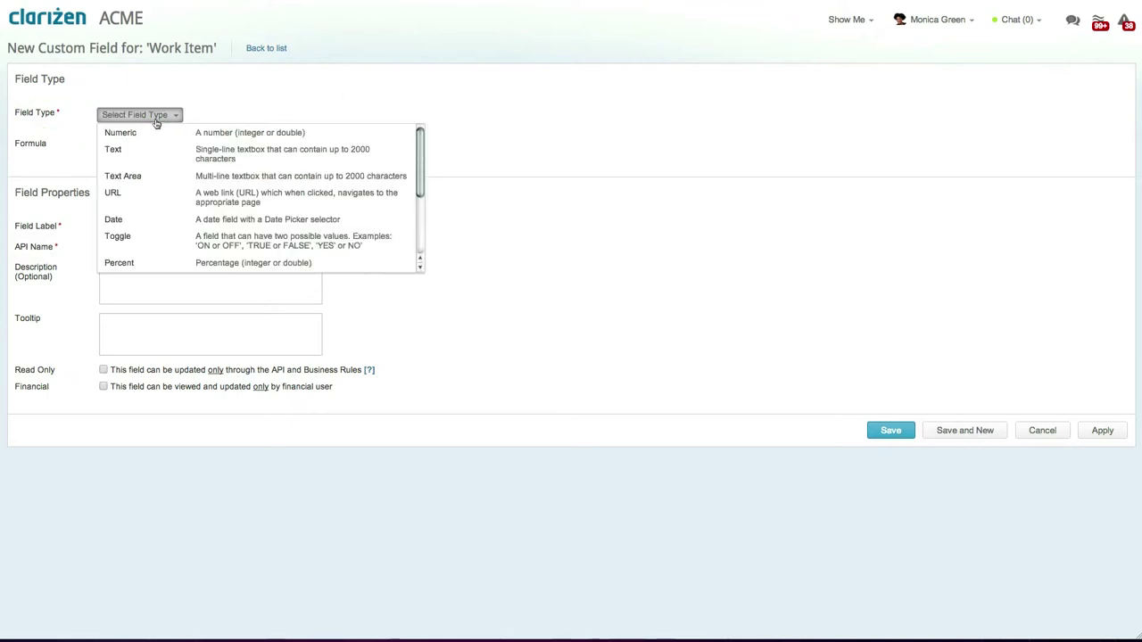
click(156, 149)
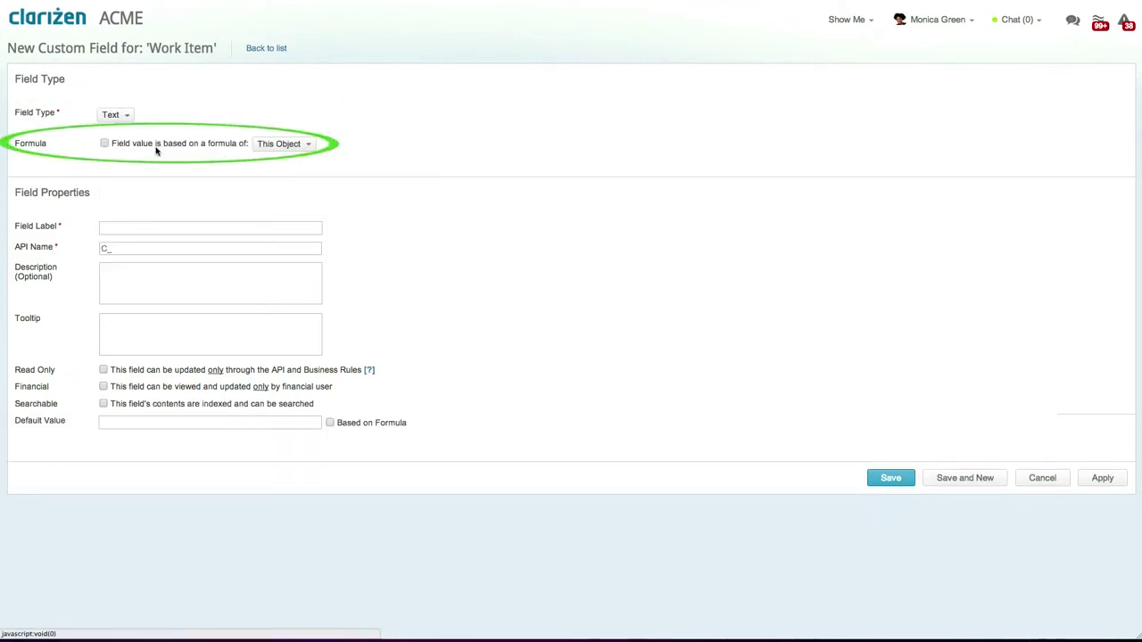
click(105, 144)
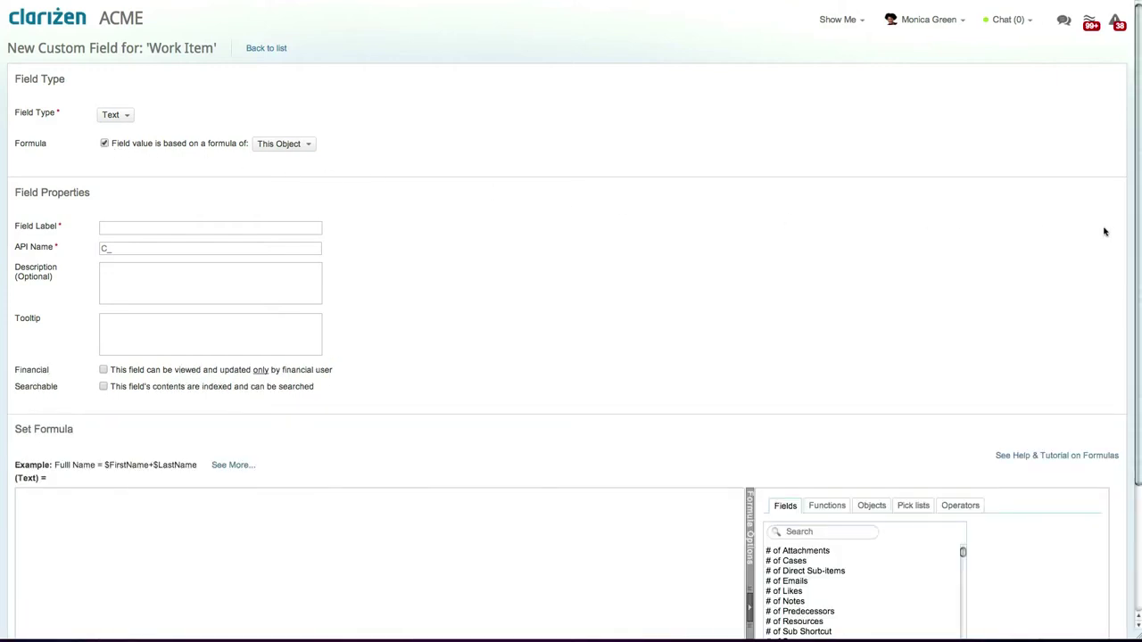
Browse the formula Functions list and open the Formula Editor help and tutorials.
drag(1138, 232, 1136, 361)
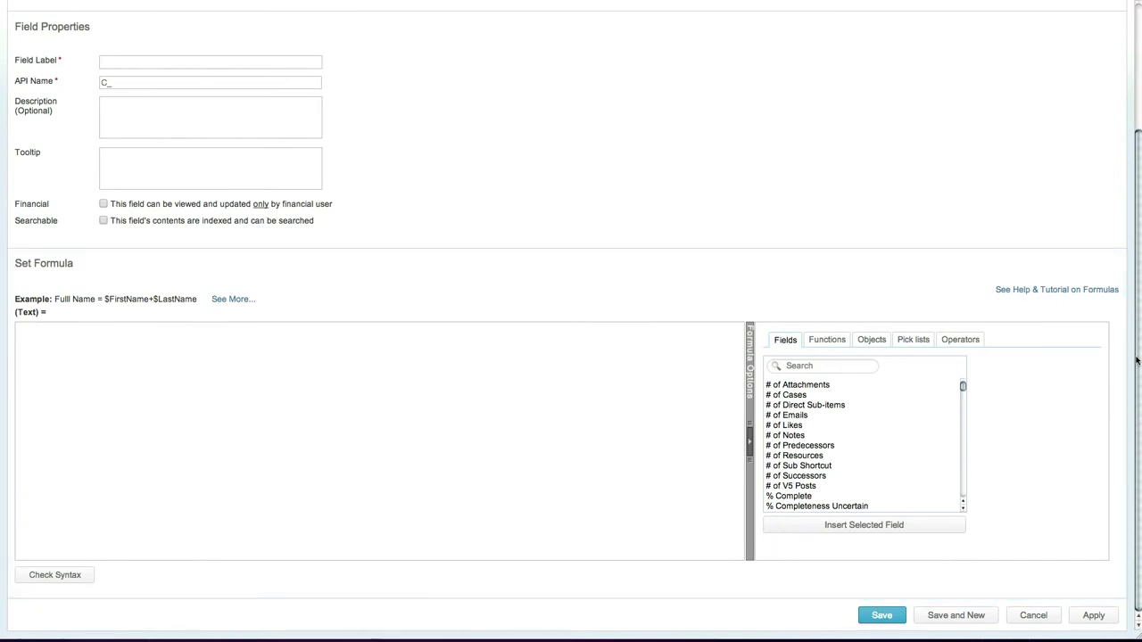
click(839, 348)
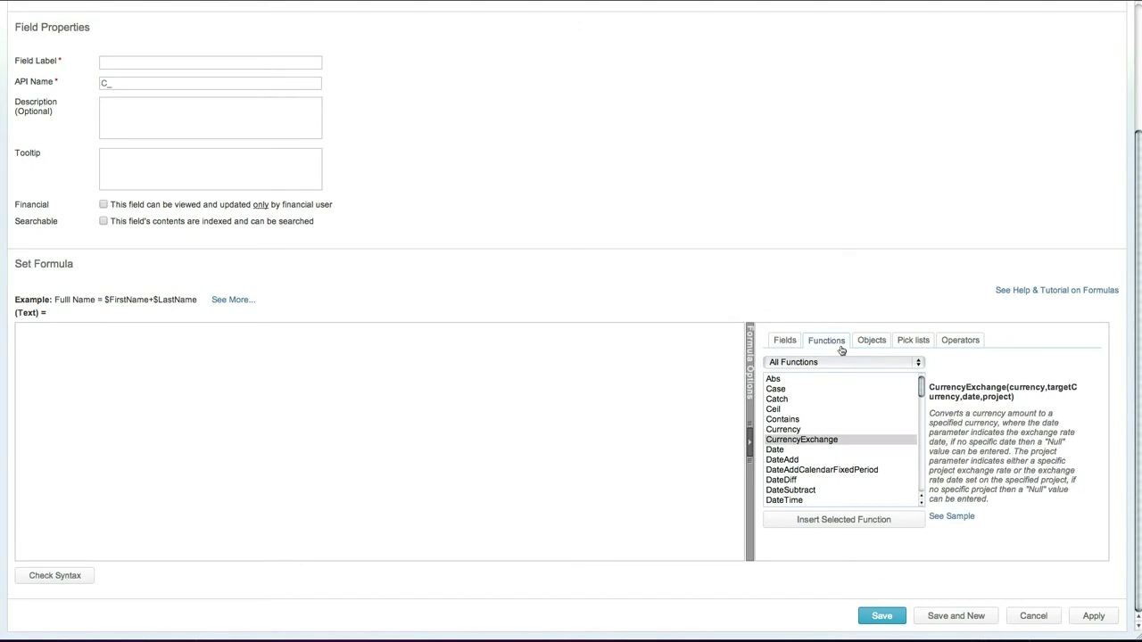
click(1045, 294)
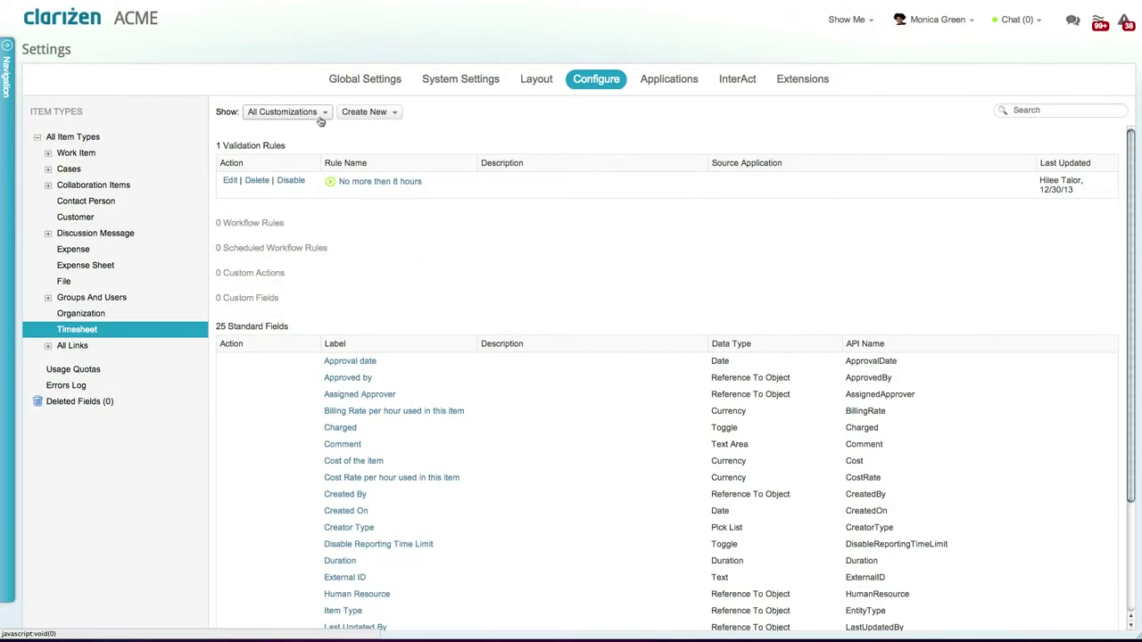
Filter Timesheet to Validation Rules and review the 'No more then 8 hours' rule's formula and message.
click(319, 116)
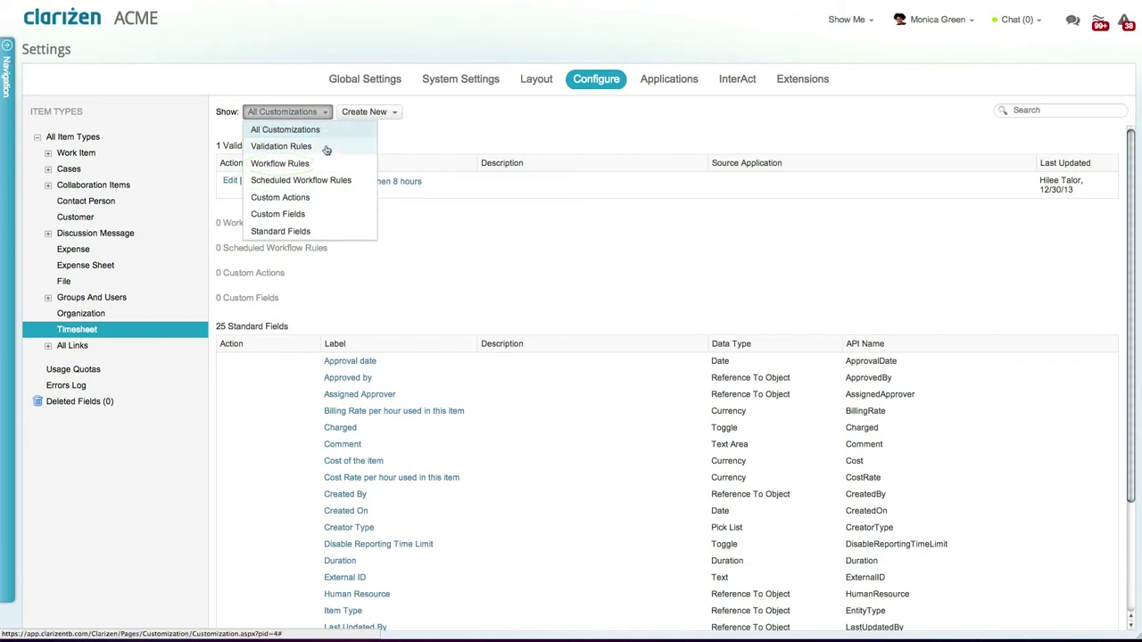
click(324, 147)
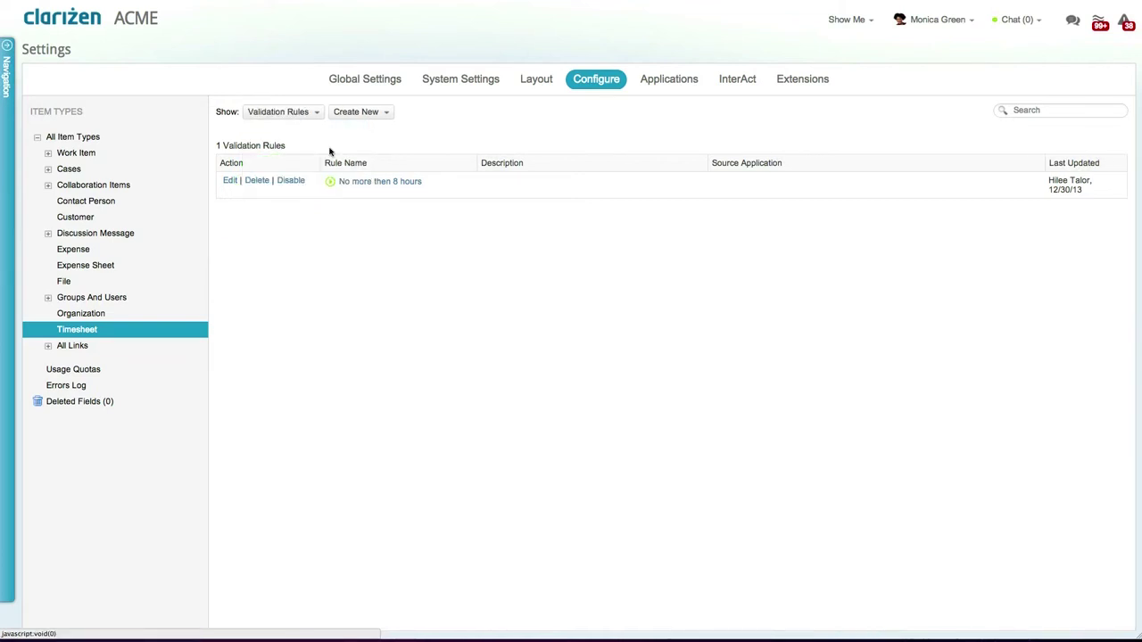
click(375, 183)
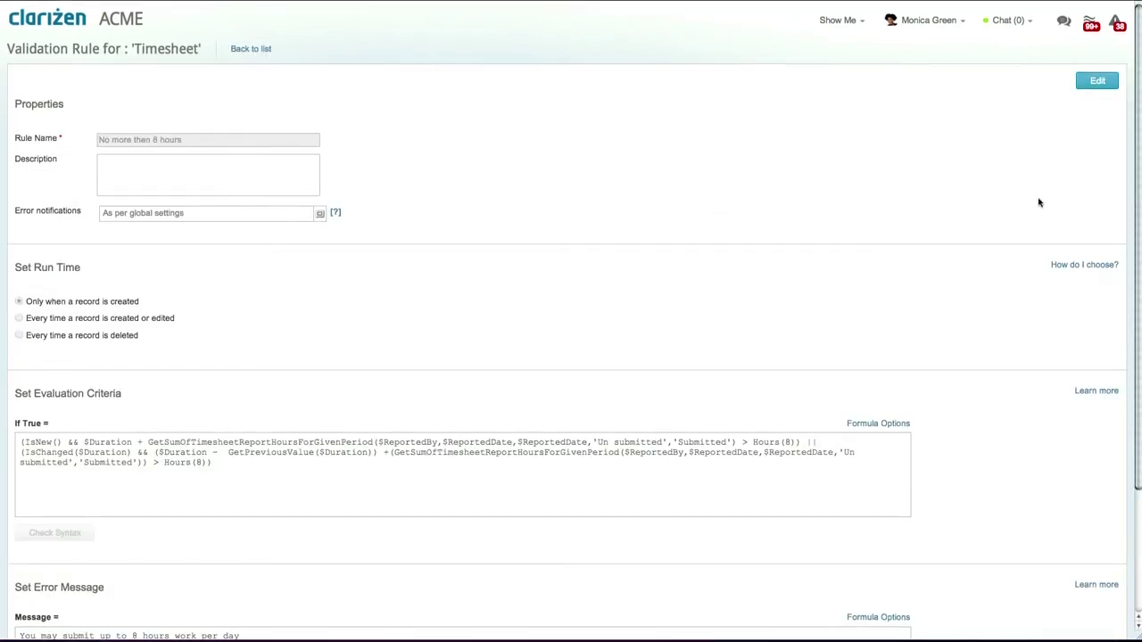
drag(1138, 194, 1137, 326)
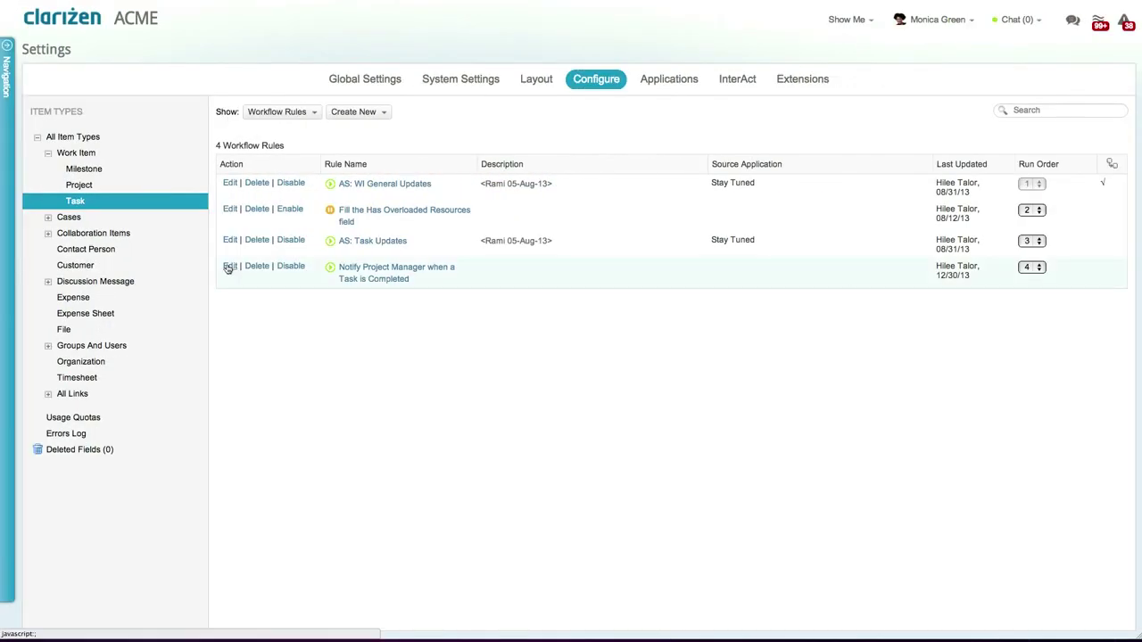
Review the 'Notify Project Manager when a Task is Completed' rule down to its Set Actions.
click(229, 267)
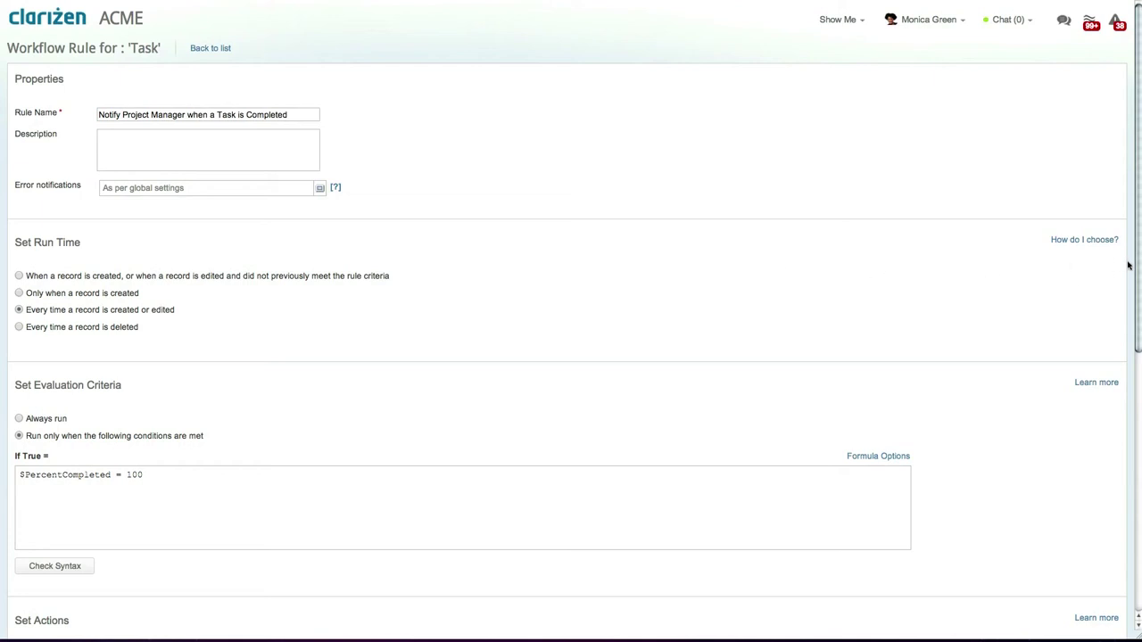
drag(1137, 266, 1134, 479)
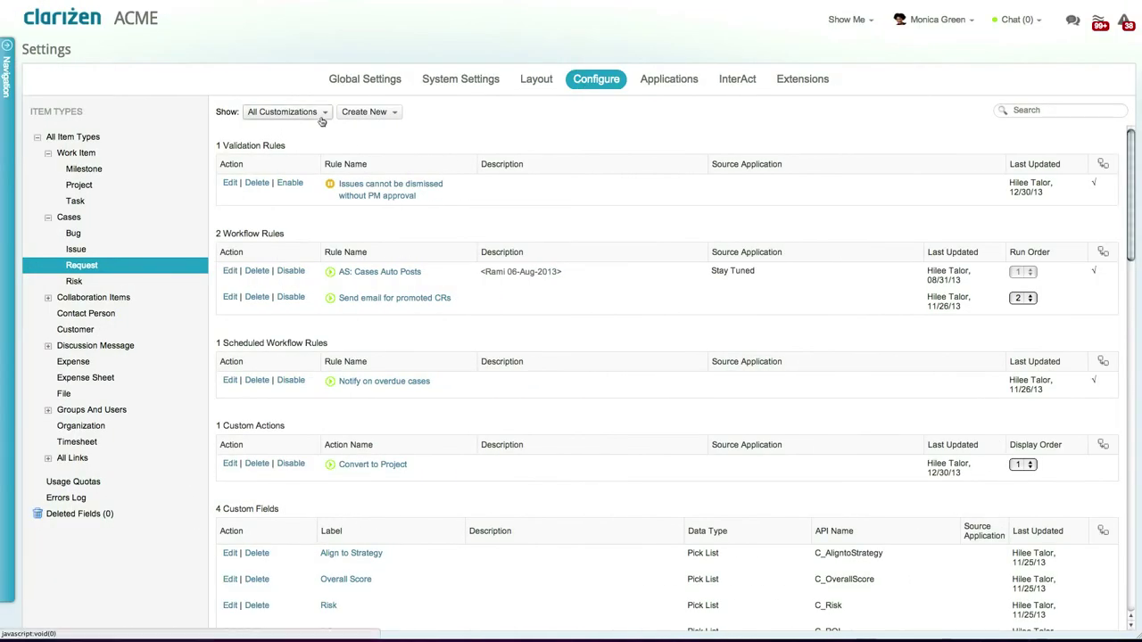
Filter Request to Custom Actions and review the Convert to Project action's Set Actions.
click(322, 119)
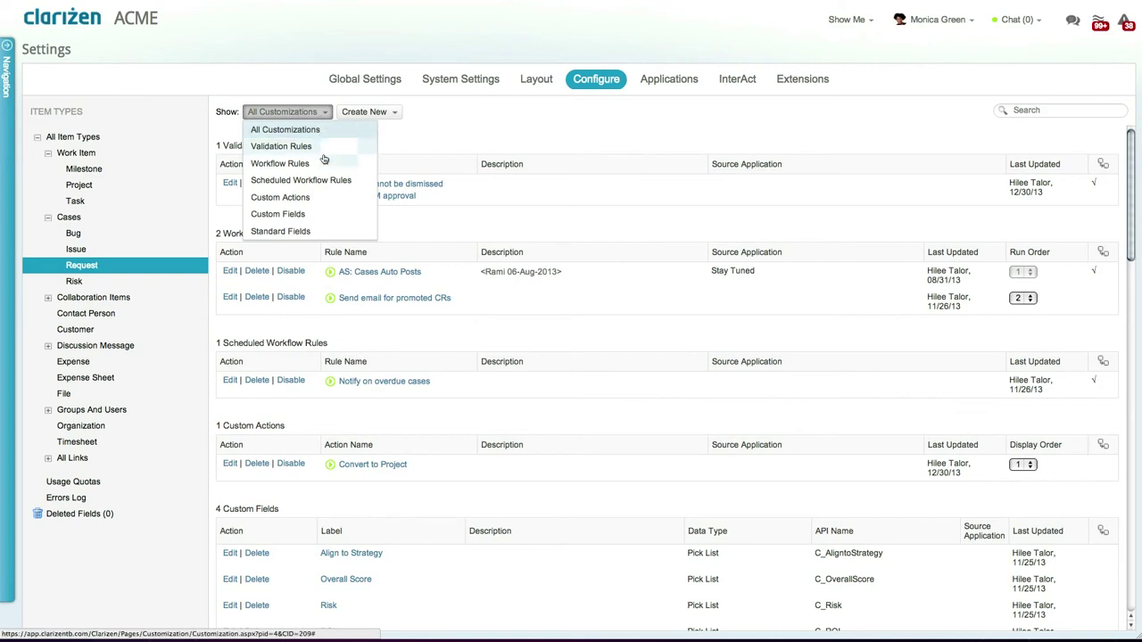
click(324, 198)
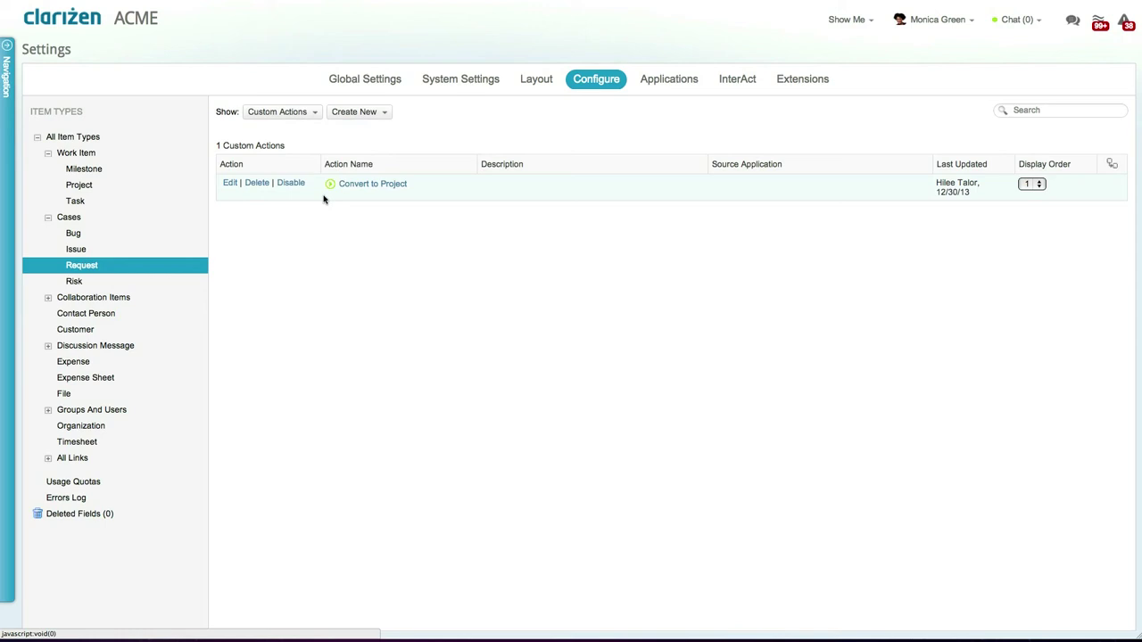
click(230, 183)
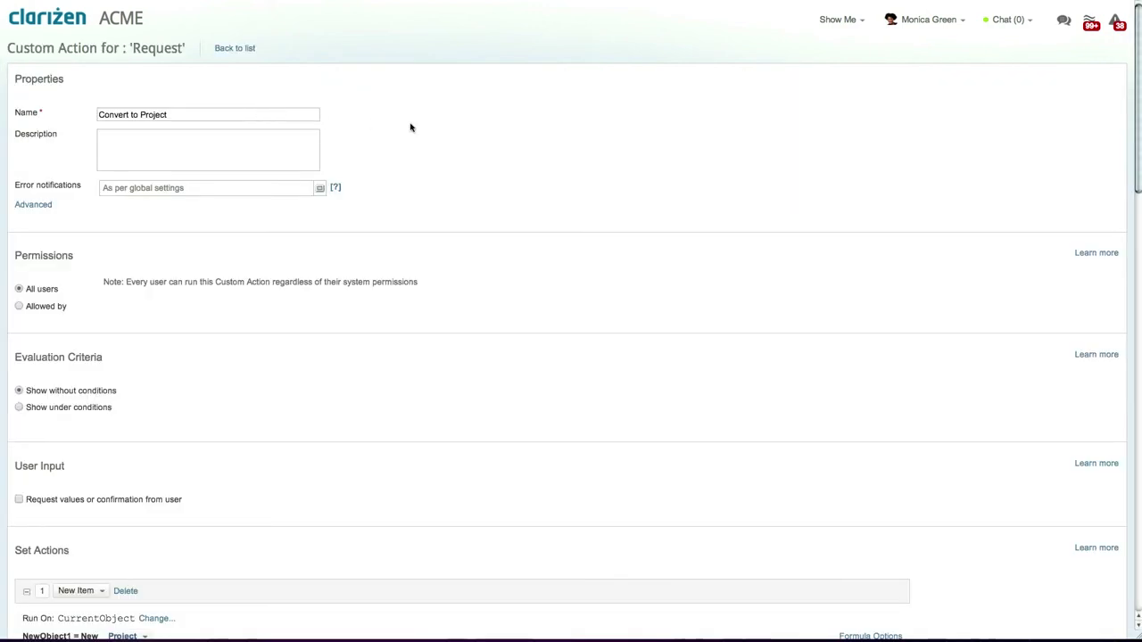
drag(1136, 112, 1137, 254)
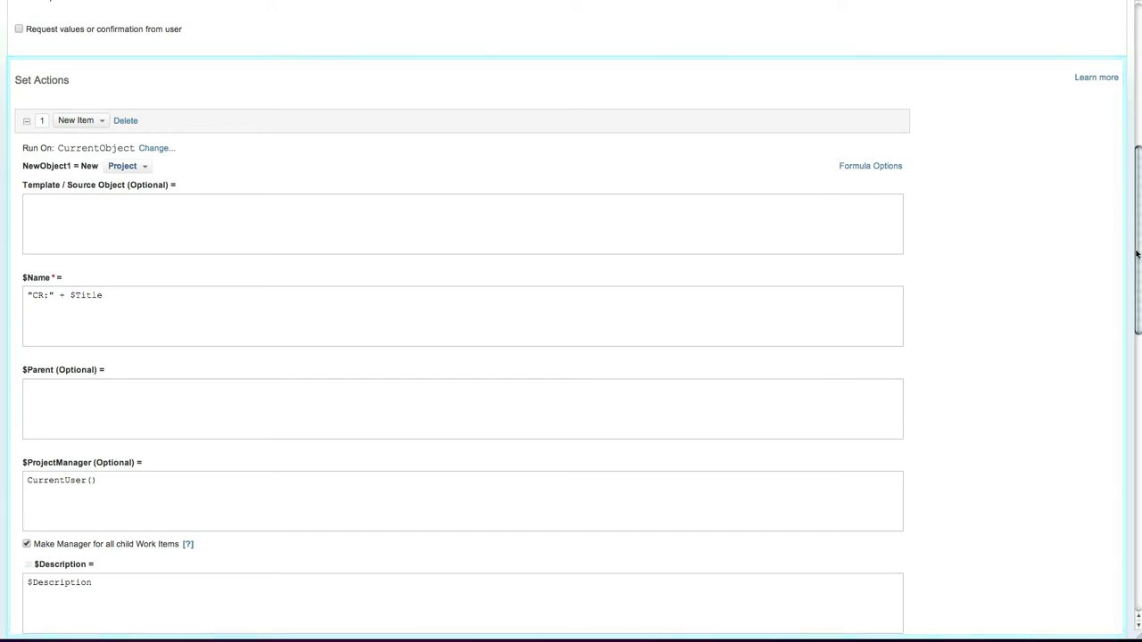
mouse_move(1136, 254)
mouse_down()
mouse_move(1124, 431)
mouse_move(1134, 548)
mouse_up()
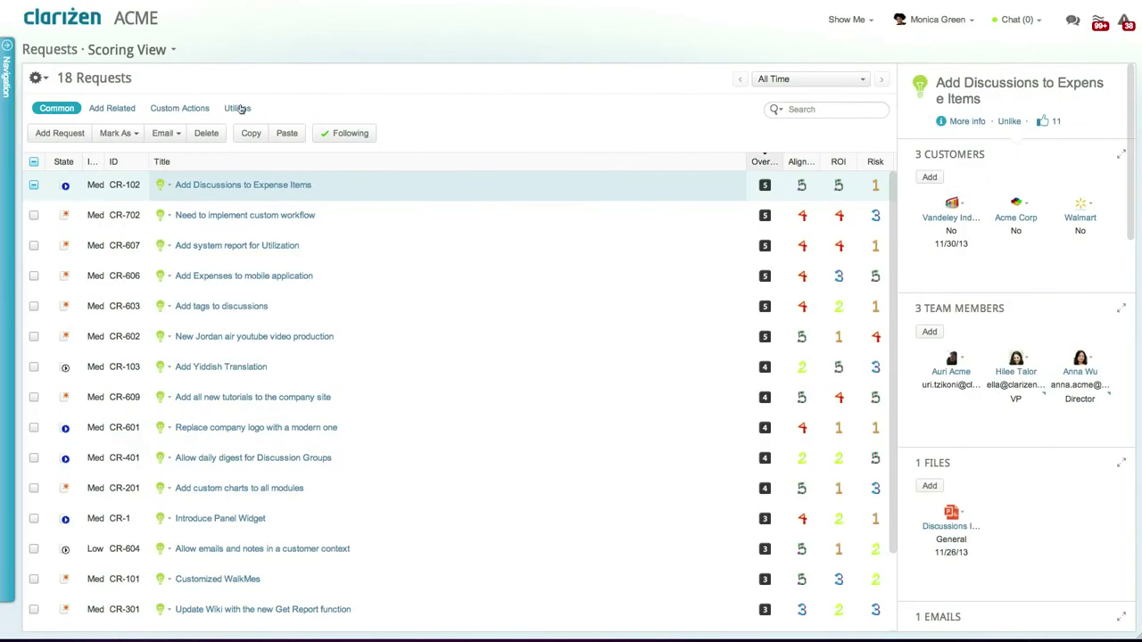
Convert request CR-102 to a project and review project 'CR:Add Discussions to Expense Items'.
click(192, 108)
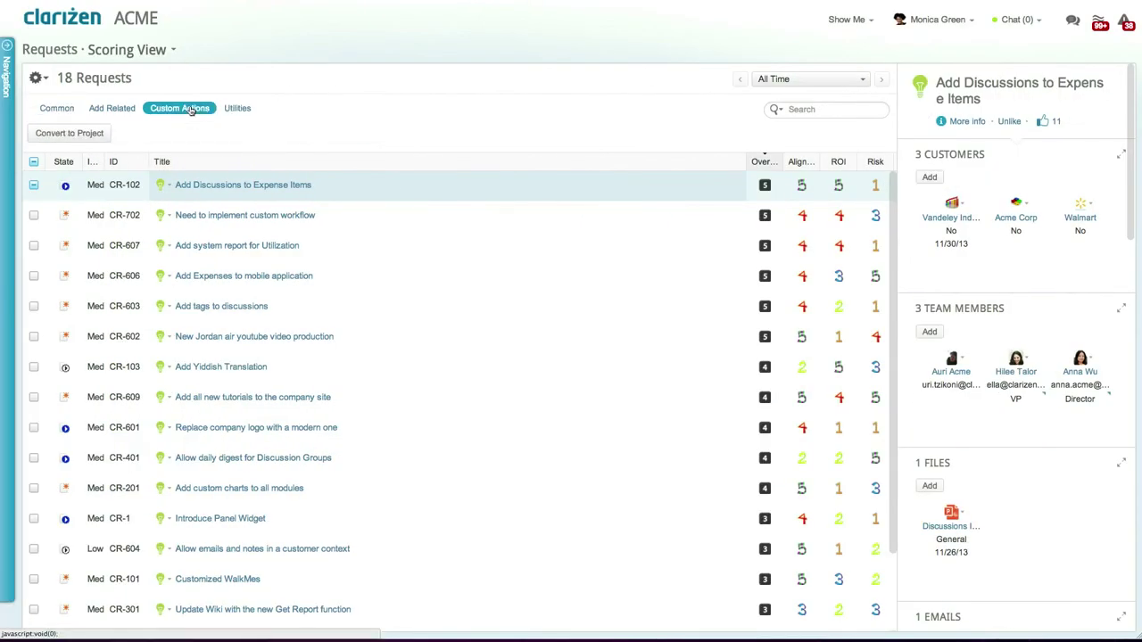
click(86, 133)
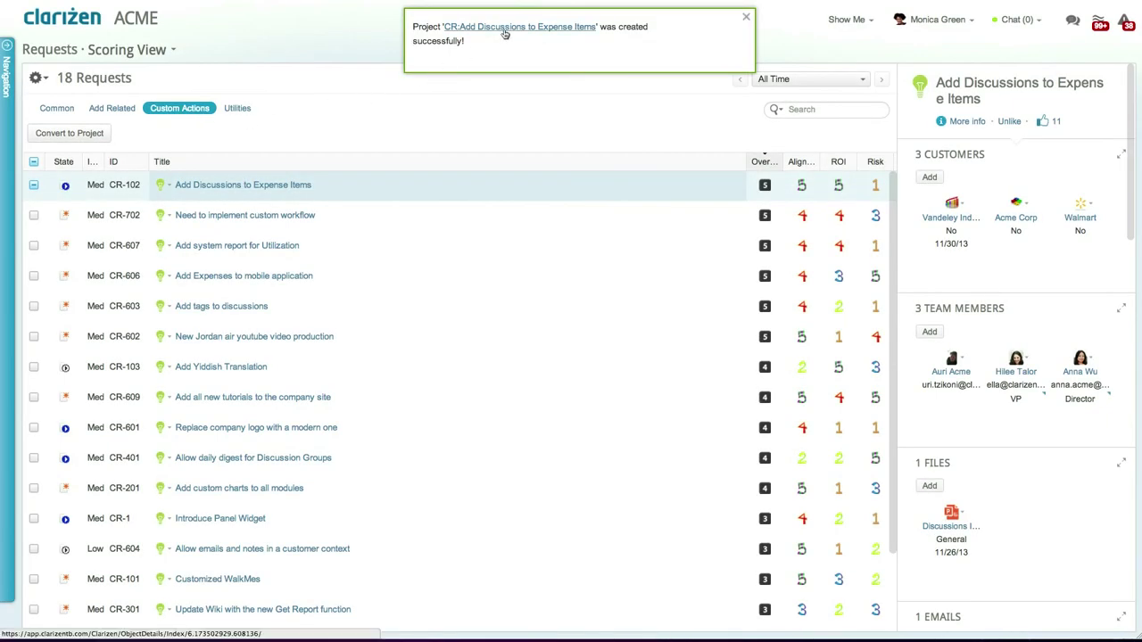
click(513, 33)
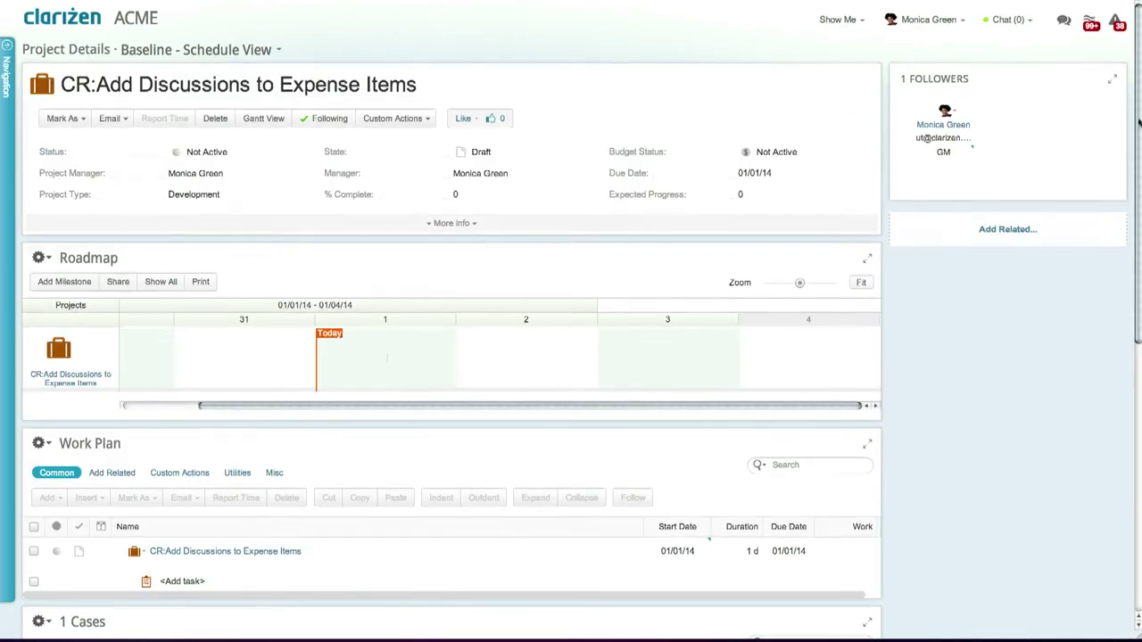
drag(1136, 194, 1137, 308)
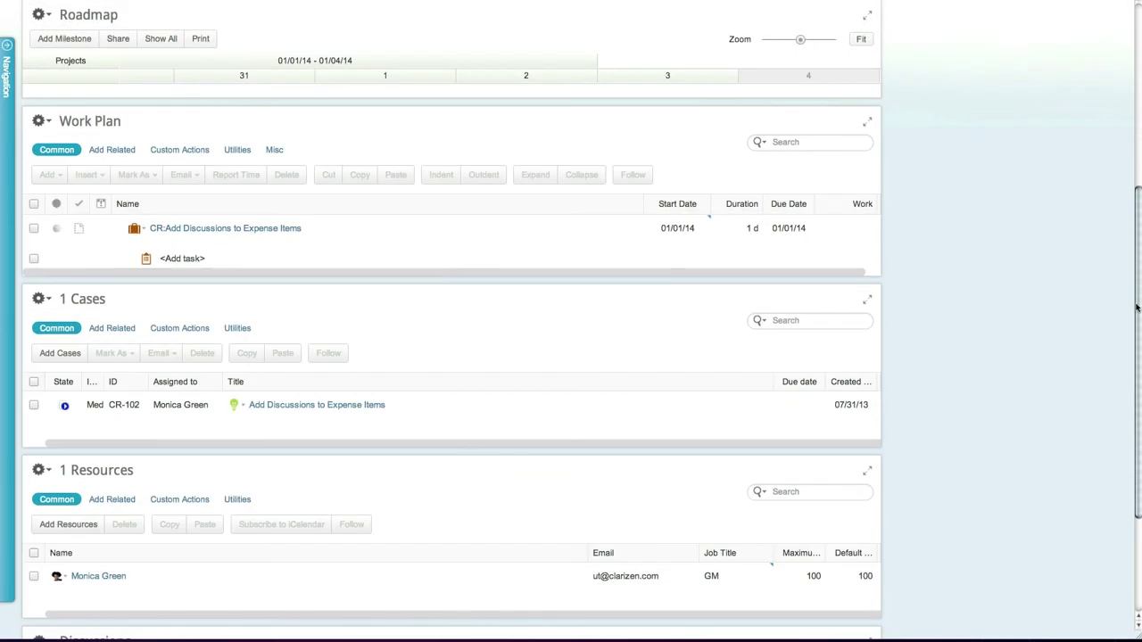